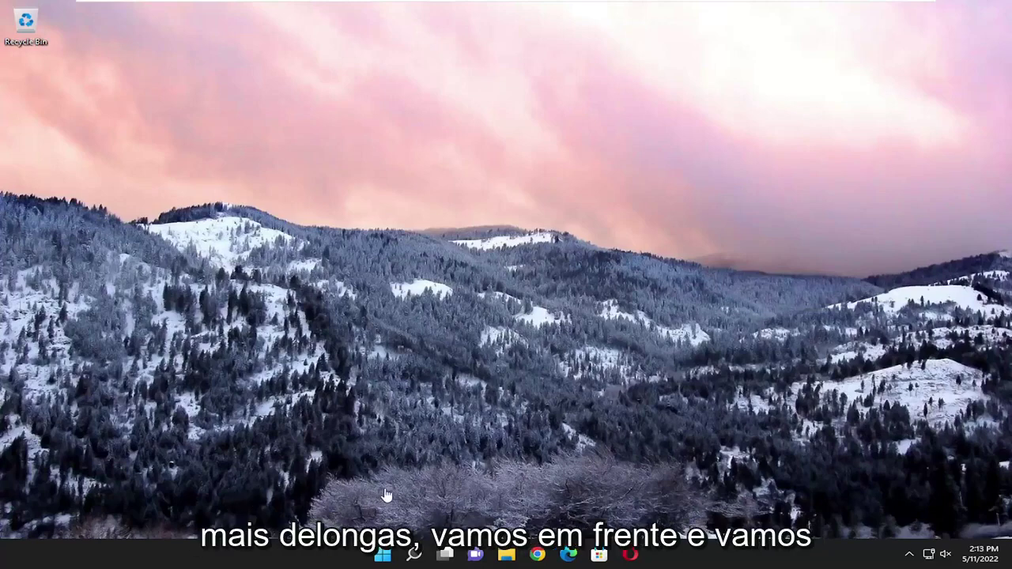
# Step: Search 'troubleshoot' and open the System > Troubleshoot settings page
pyautogui.click(413, 556)
pyautogui.write('troubl')
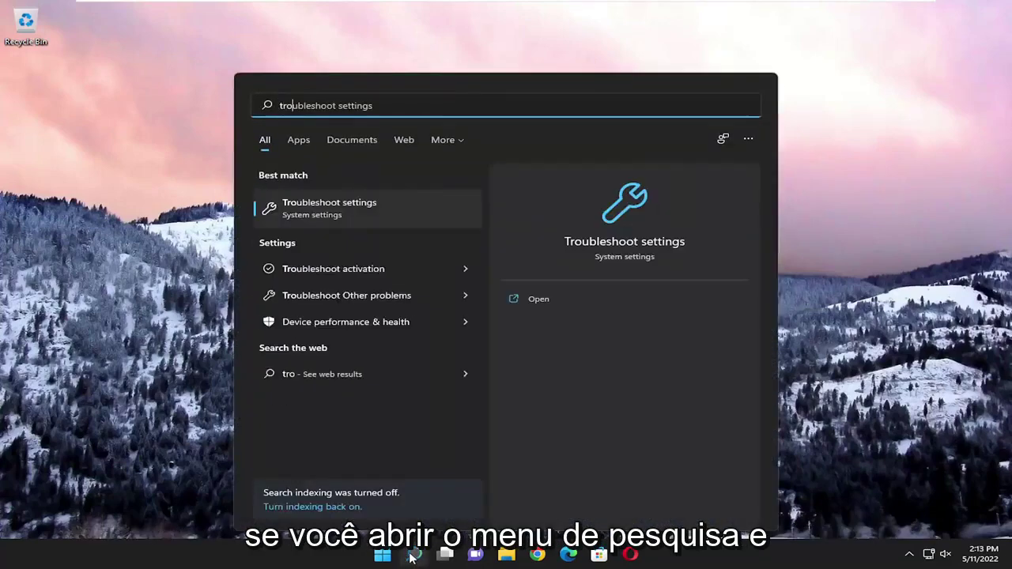
pyautogui.write('eshoot')
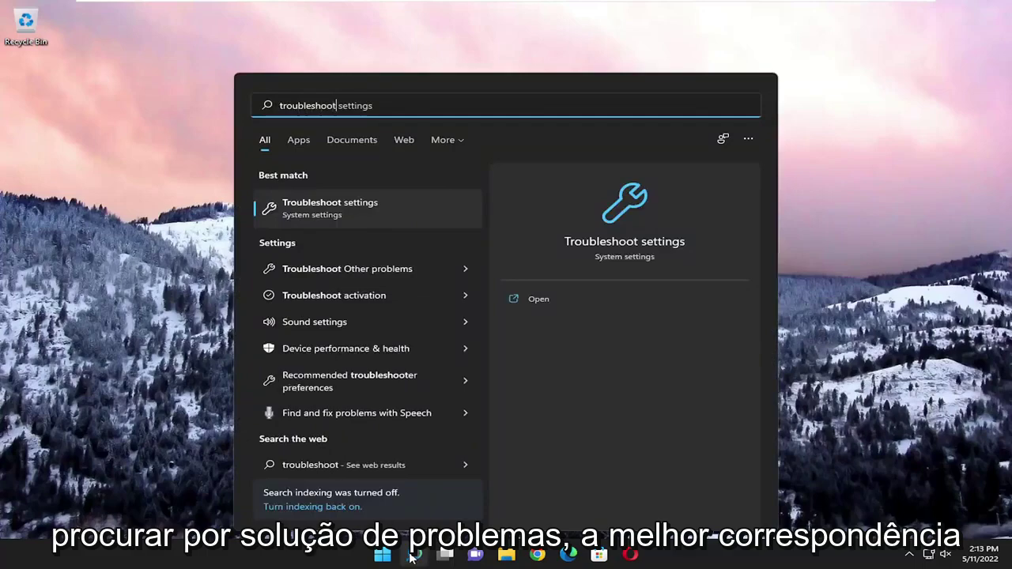
pyautogui.click(337, 208)
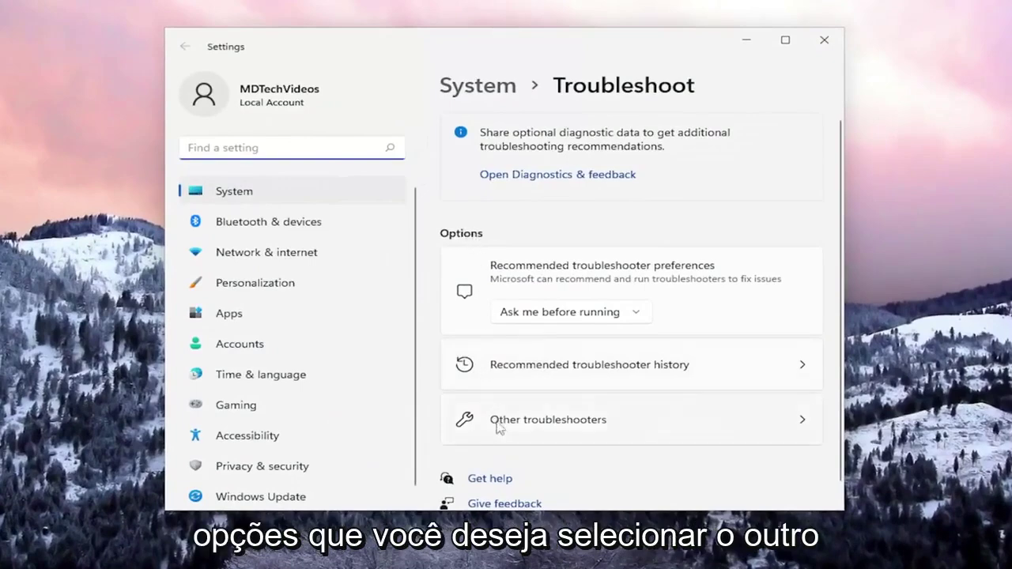
# Step: Run the Windows Update troubleshooter under Other troubleshooters and close its finished report
pyautogui.click(565, 424)
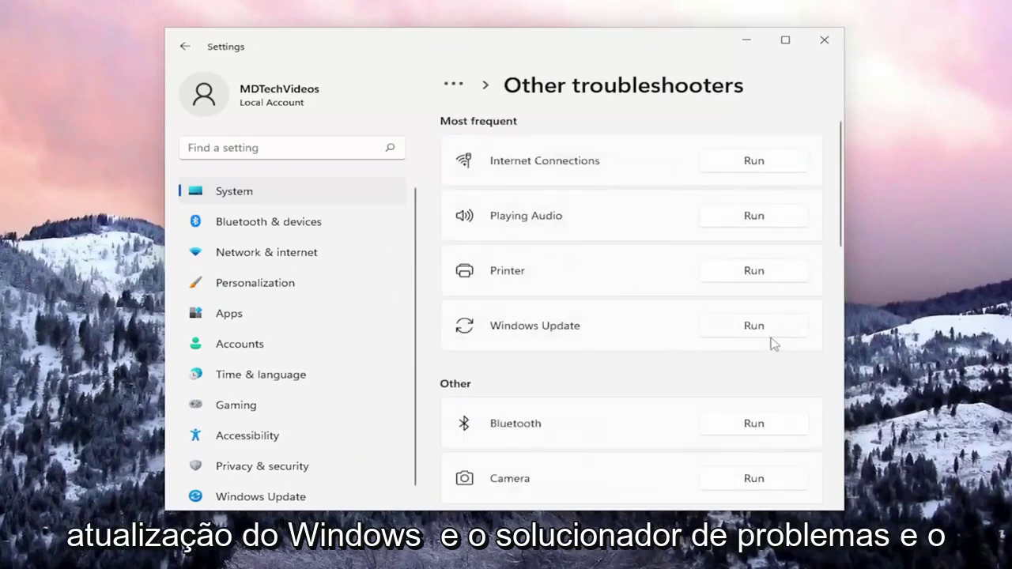
pyautogui.click(747, 327)
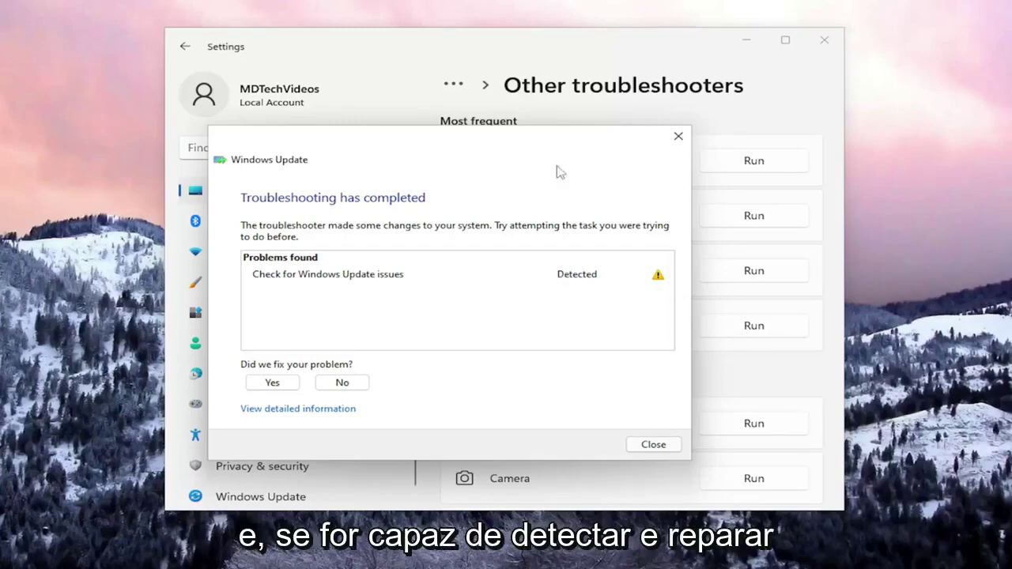
pyautogui.click(653, 445)
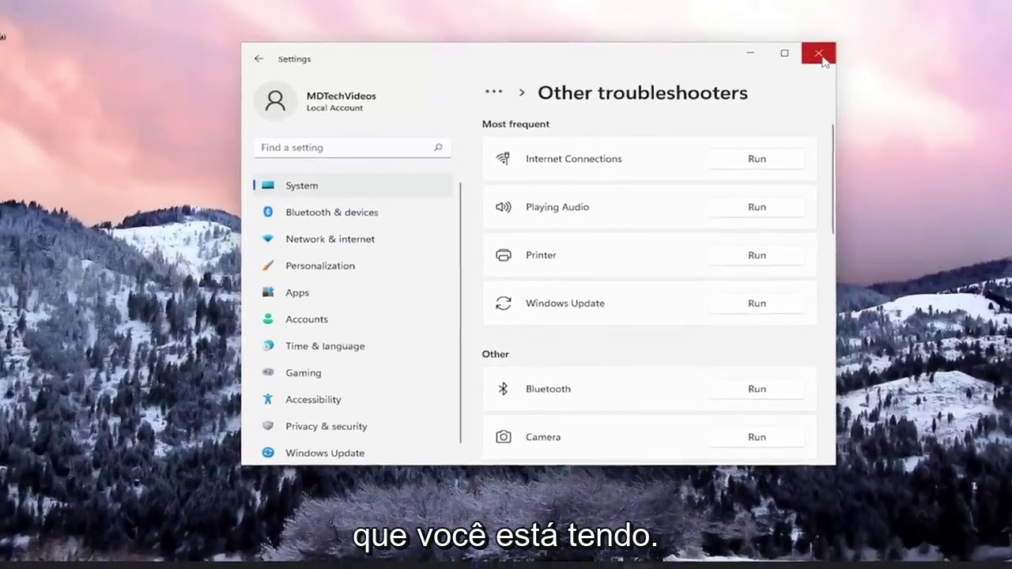
# Step: Close Settings and launch Command Prompt as administrator from a 'cmd' search
pyautogui.click(824, 40)
pyautogui.click(413, 554)
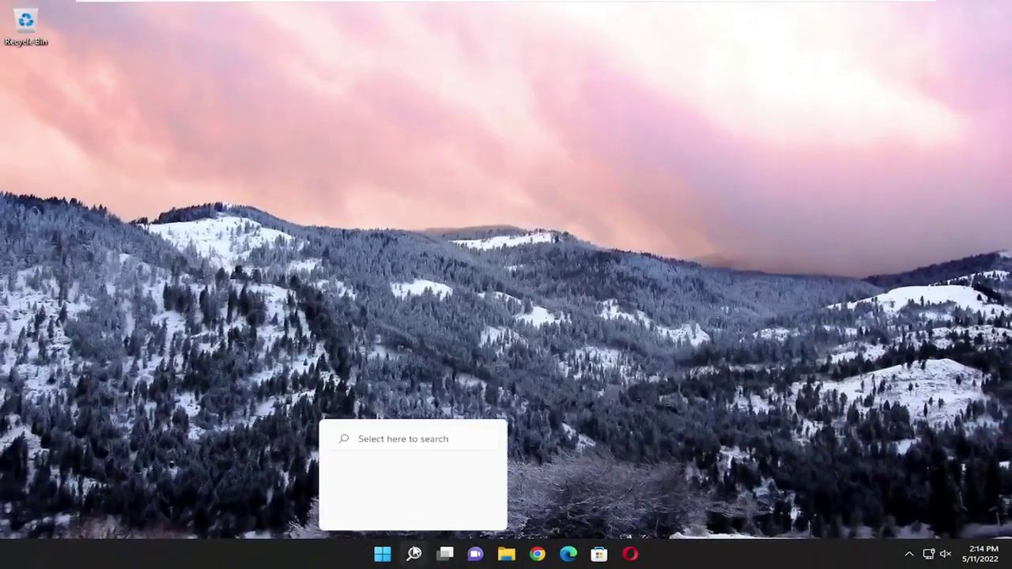
pyautogui.write('cmd')
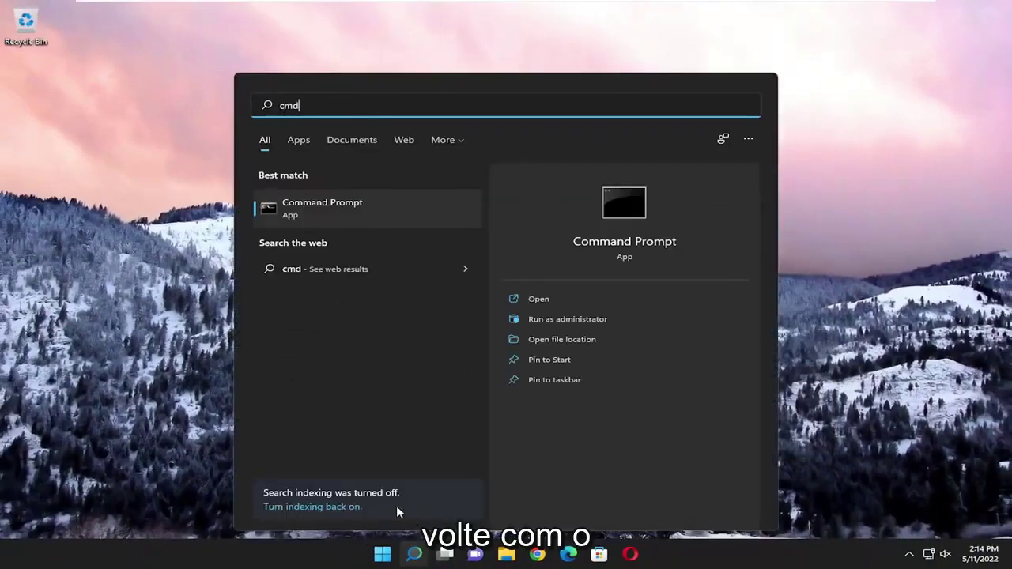
pyautogui.rightClick(313, 209)
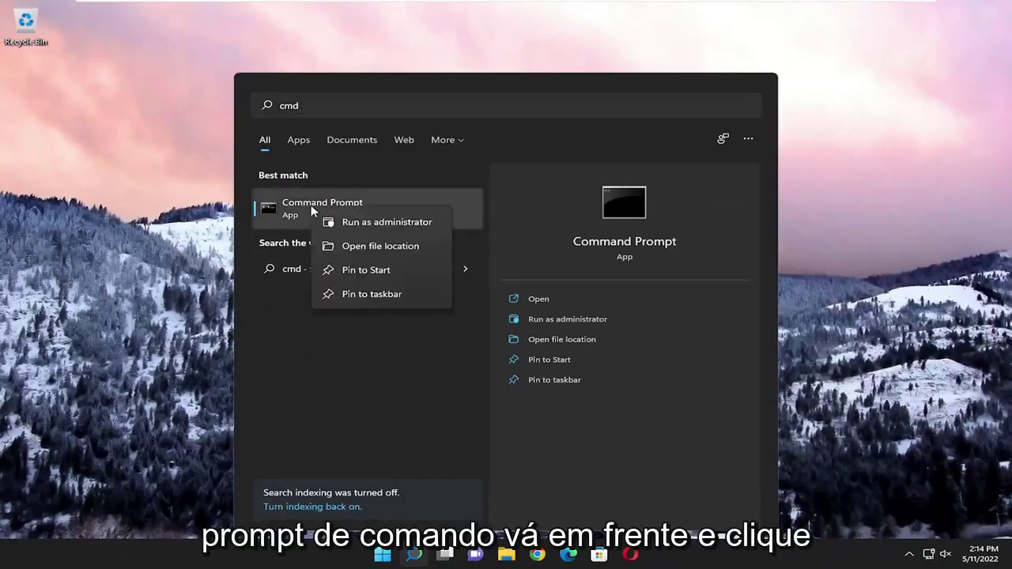
pyautogui.click(390, 221)
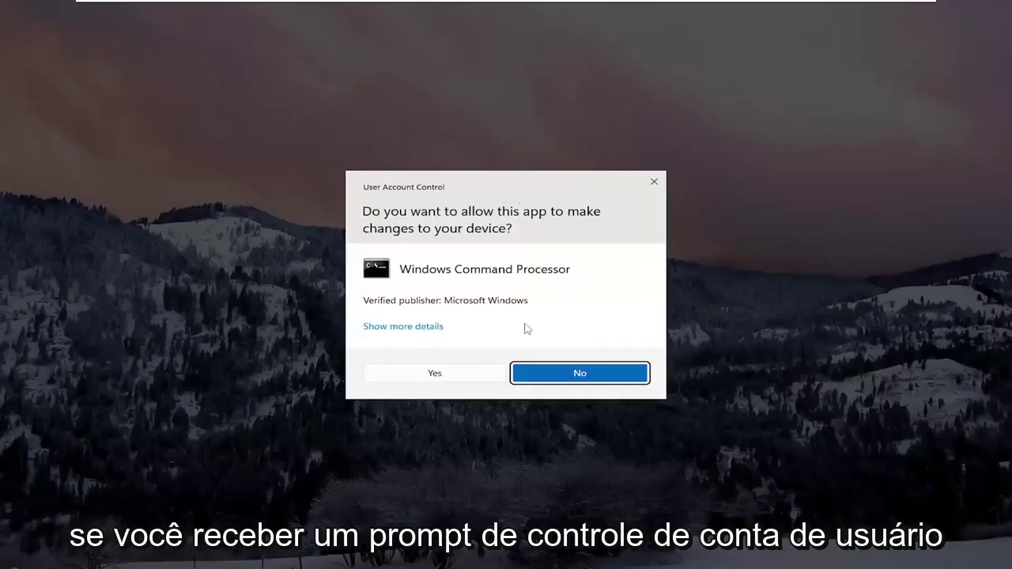
# Step: Approve the User Account Control prompt to open an administrator Command Prompt
pyautogui.click(447, 372)
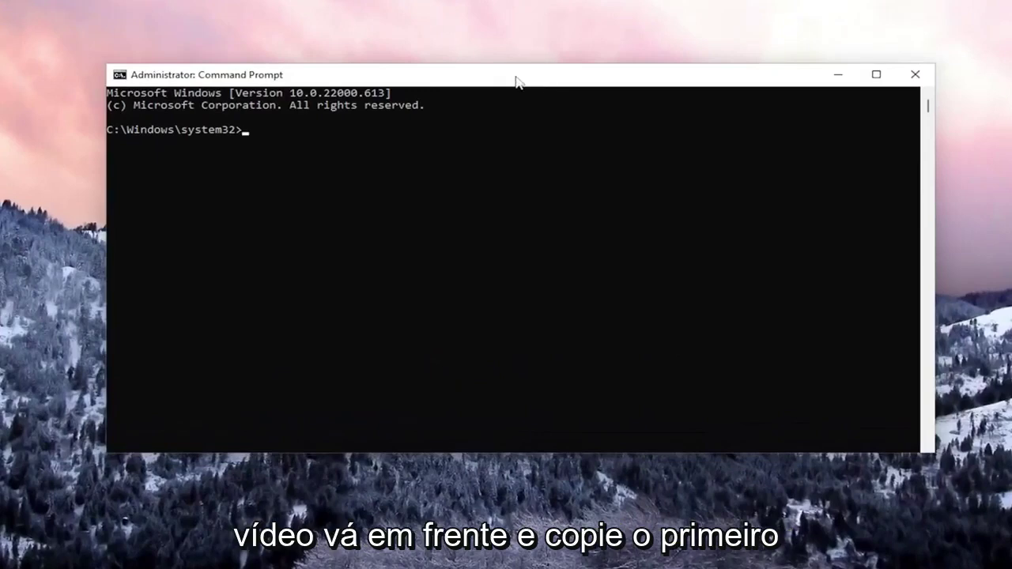
# Step: Paste and run 'sfc /scannow' using the Command Prompt window's Edit > Paste menu
pyautogui.rightClick(456, 77)
pyautogui.moveTo(518, 189)
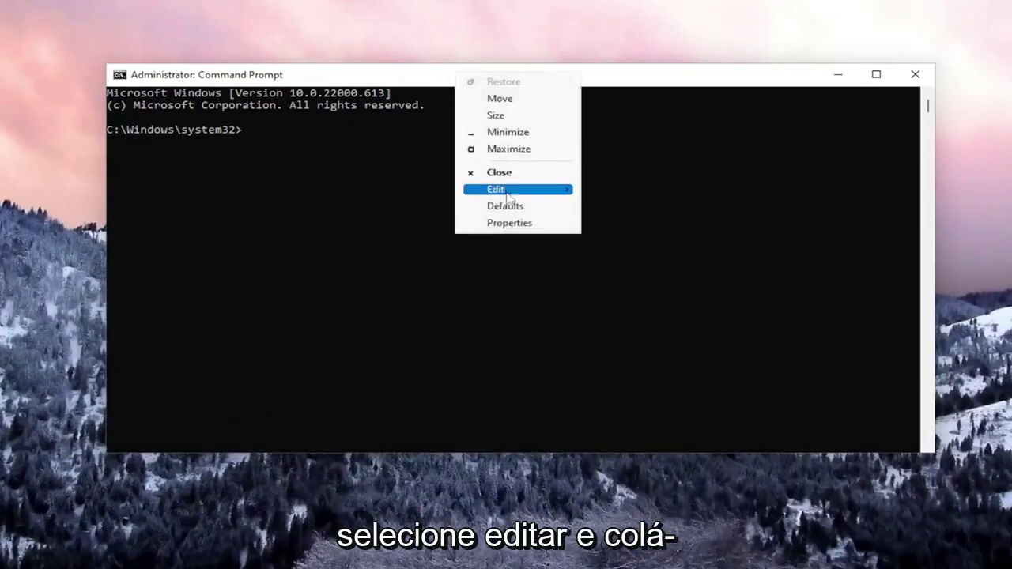
pyautogui.click(619, 222)
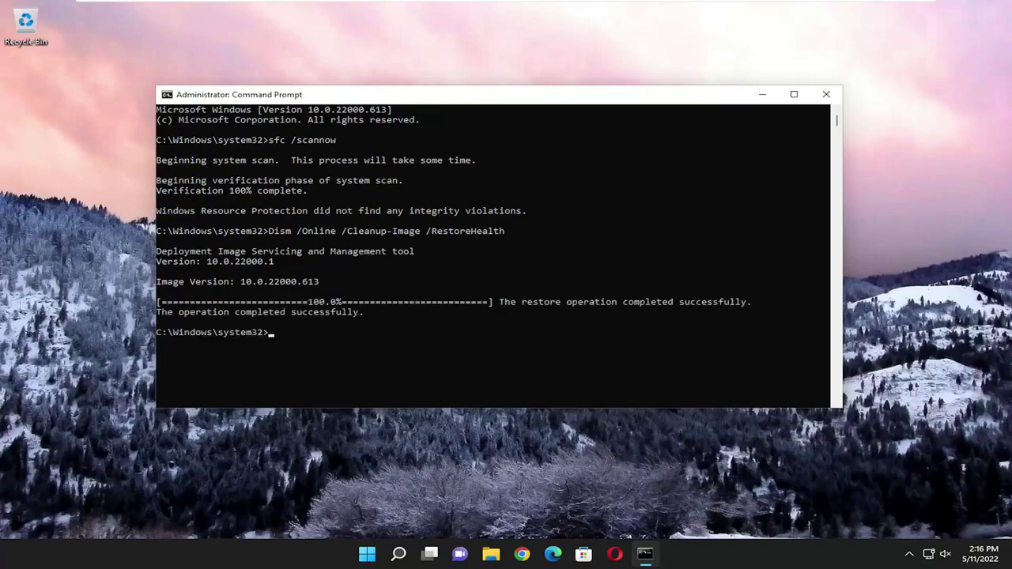
# Step: Close the administrator Command Prompt and bring up the Start button's quick link menu
pyautogui.click(826, 94)
pyautogui.rightClick(383, 553)
pyautogui.moveTo(370, 503)
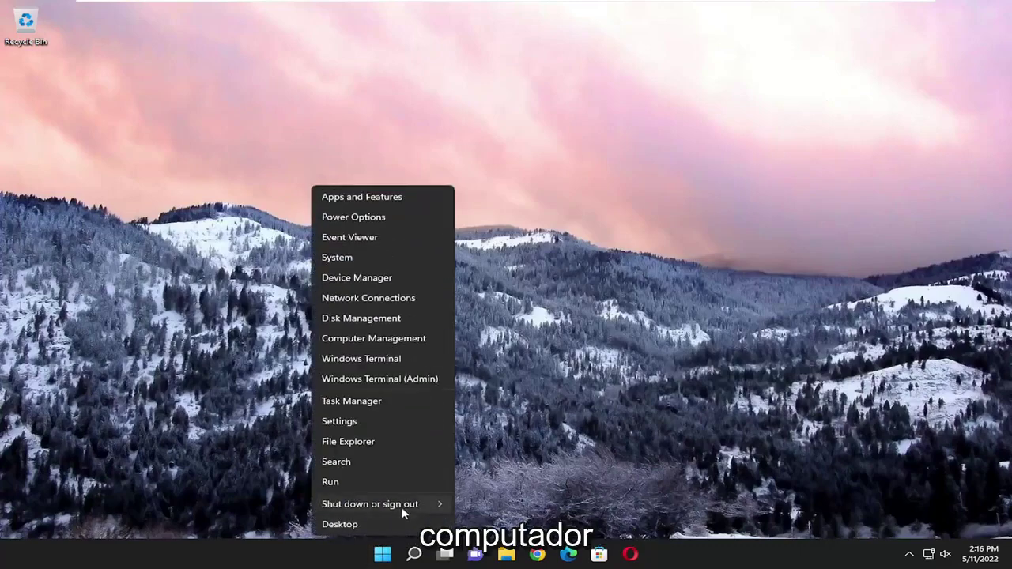